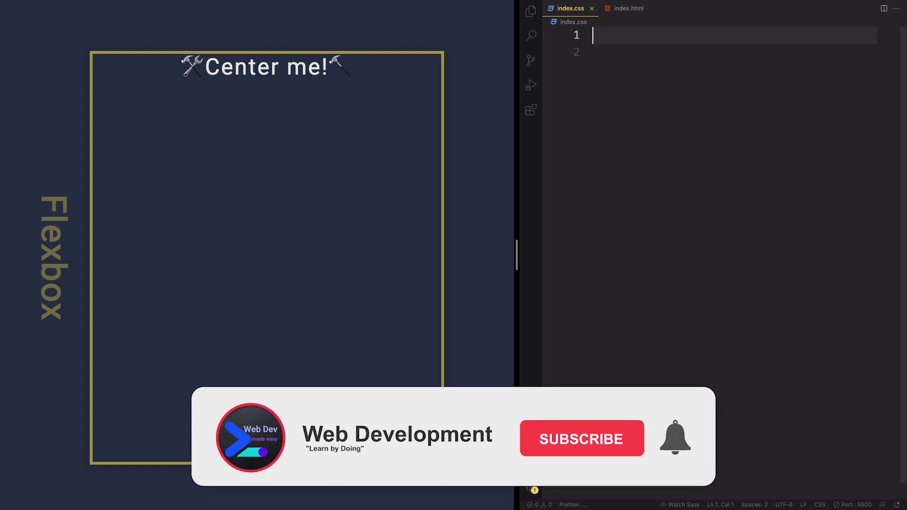
text(.flex)
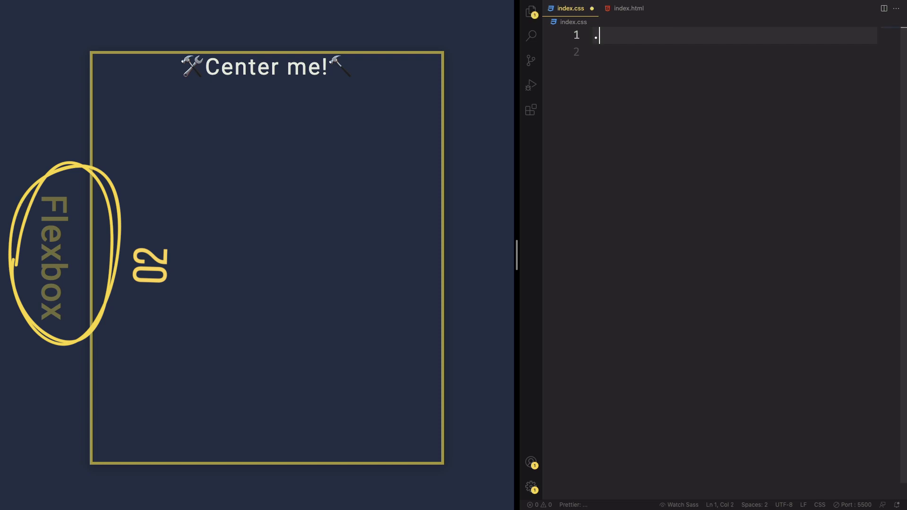
text(.fle)
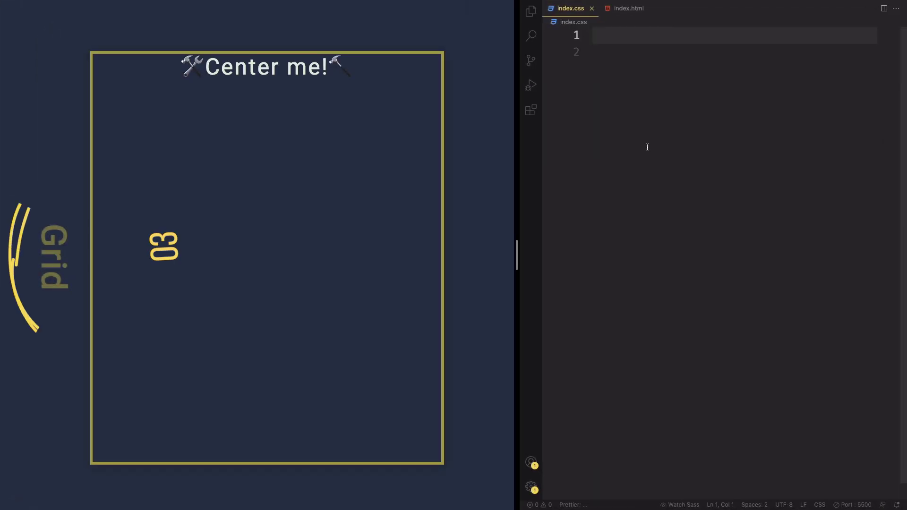
Switch to index.html to view the grid div containing the Center me! paragraph.
click(629, 8)
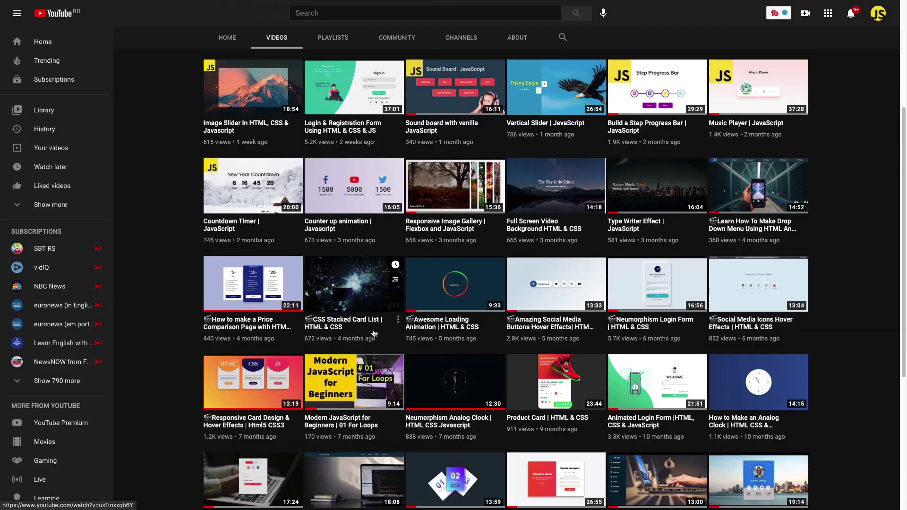
scroll(374, 332, down, 3)
scroll(373, 332, up, 4)
scroll(374, 332, up, 4)
scroll(374, 332, up, 3)
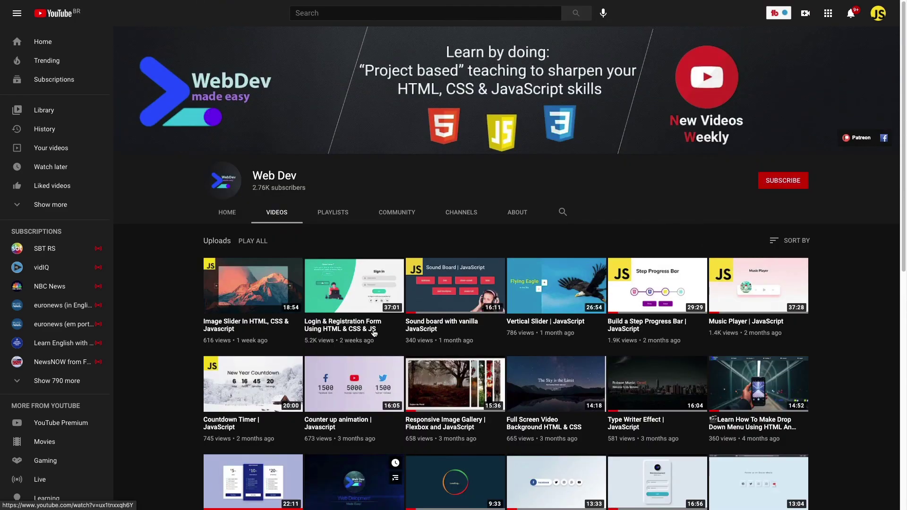
Subscribe to the Web Dev channel and set its notification bell to All.
click(779, 182)
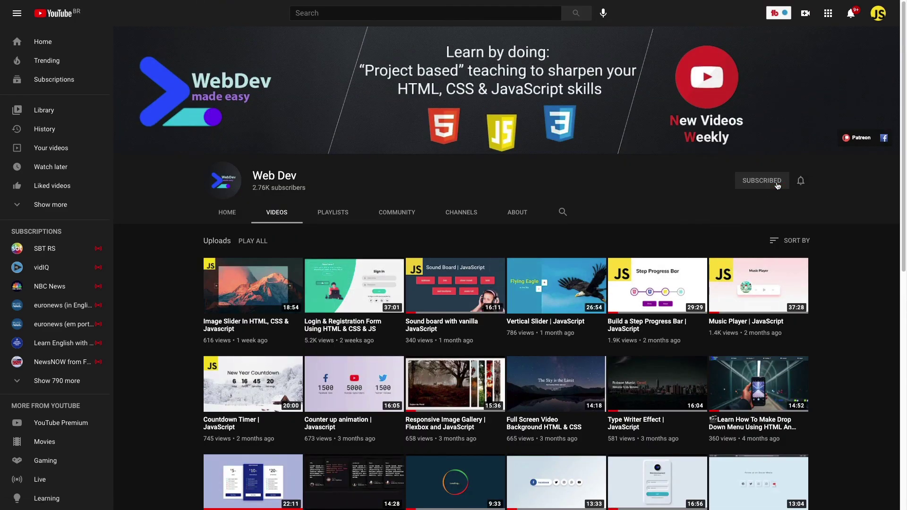
click(801, 181)
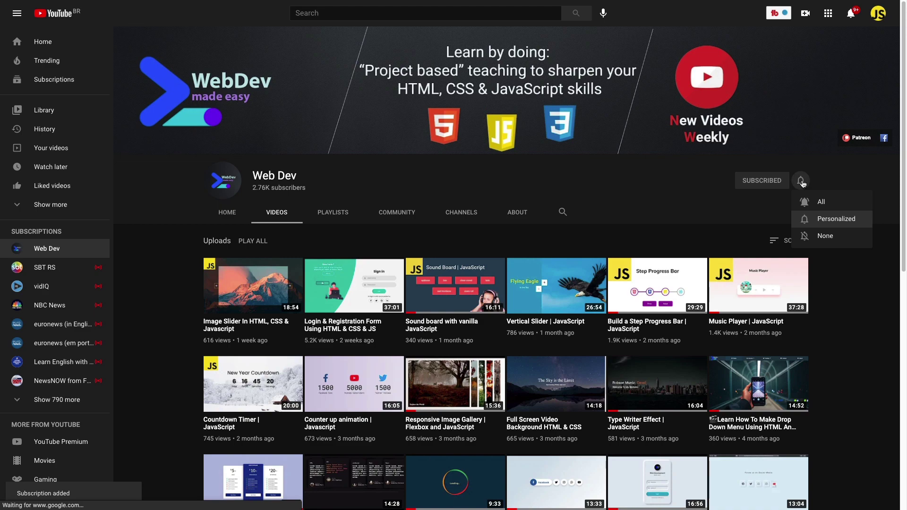
click(812, 204)
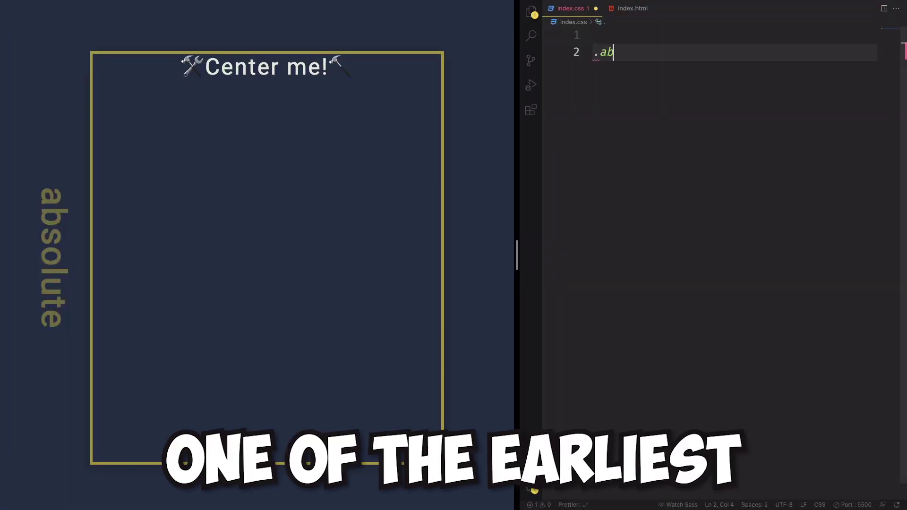
text(solute p)
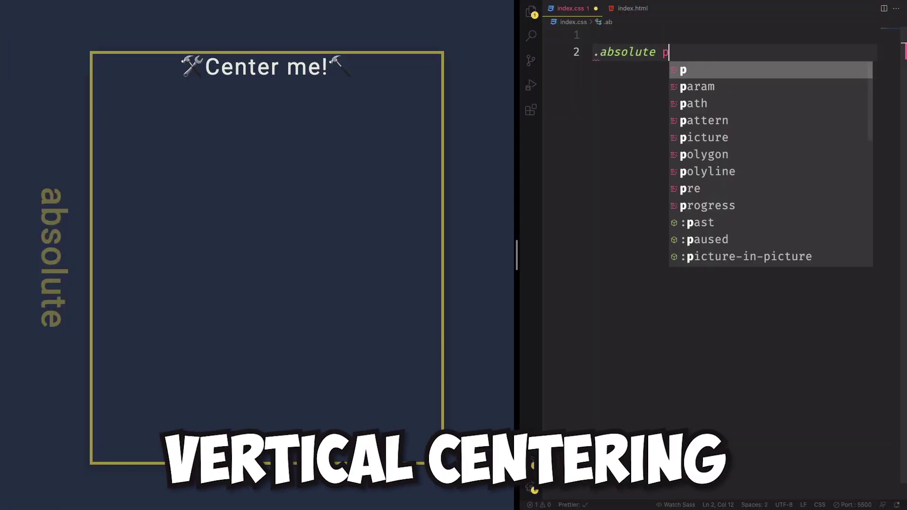
Add position: absolute to the .absolute p rule and save.
key(Escape)
text({)
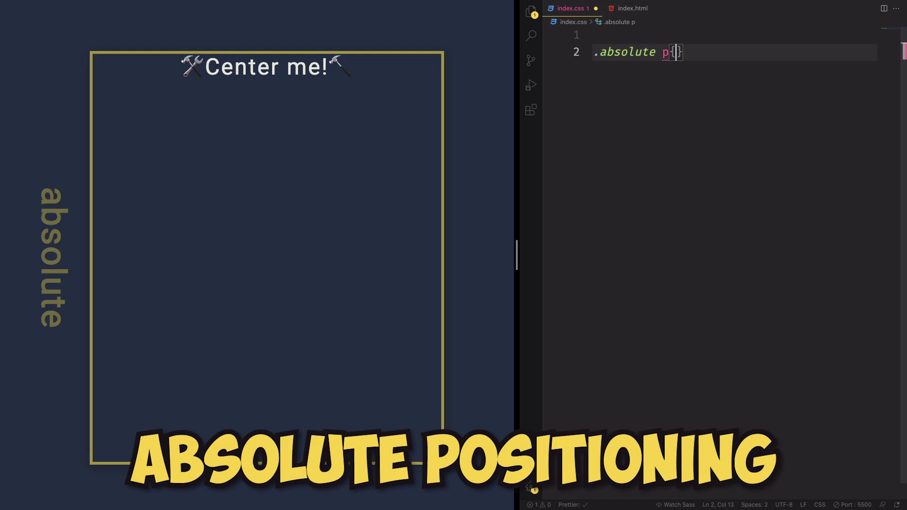
key(Return)
text(po)
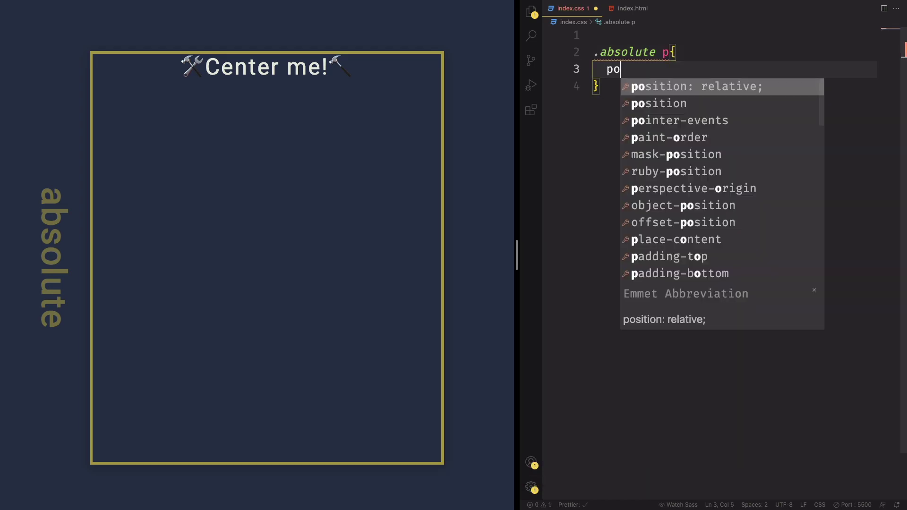
key(Down)
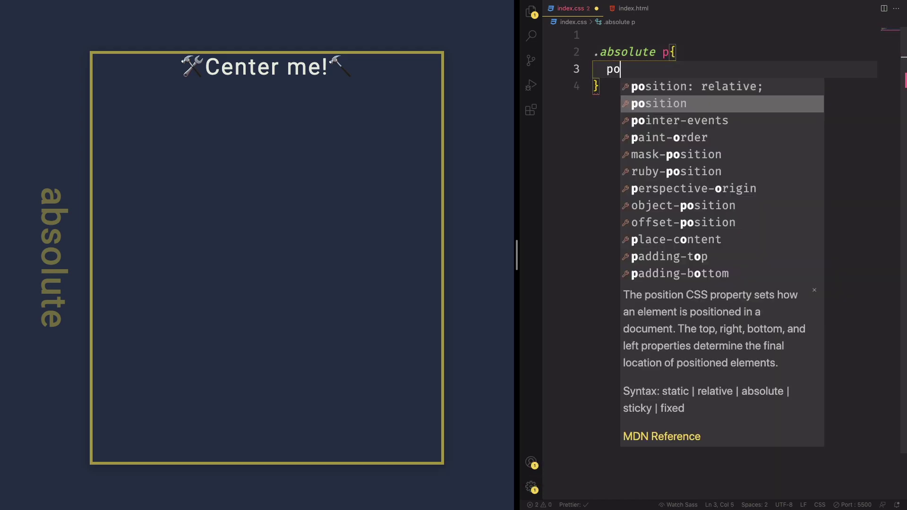
key(Return)
text(a;)
key(Return)
text(;)
key(ctrl+s)
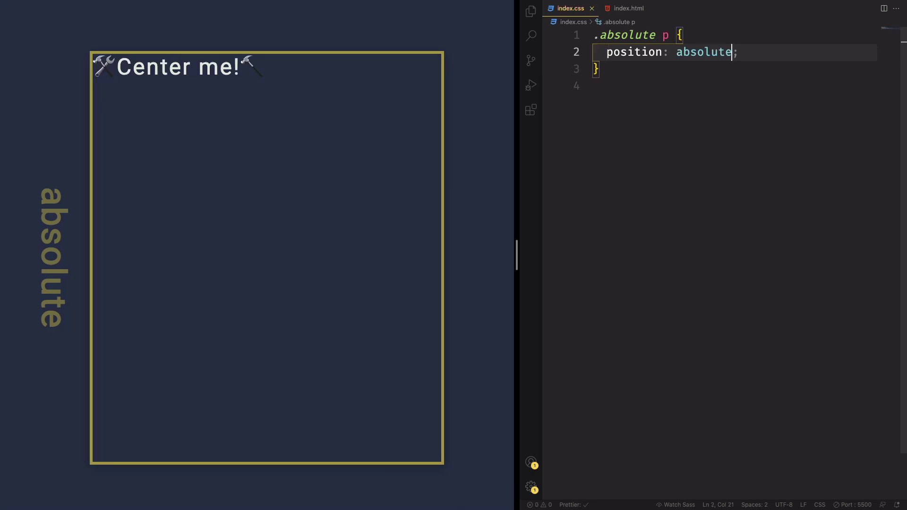
Add top: 50% and save, dropping the text halfway down.
key(Return)
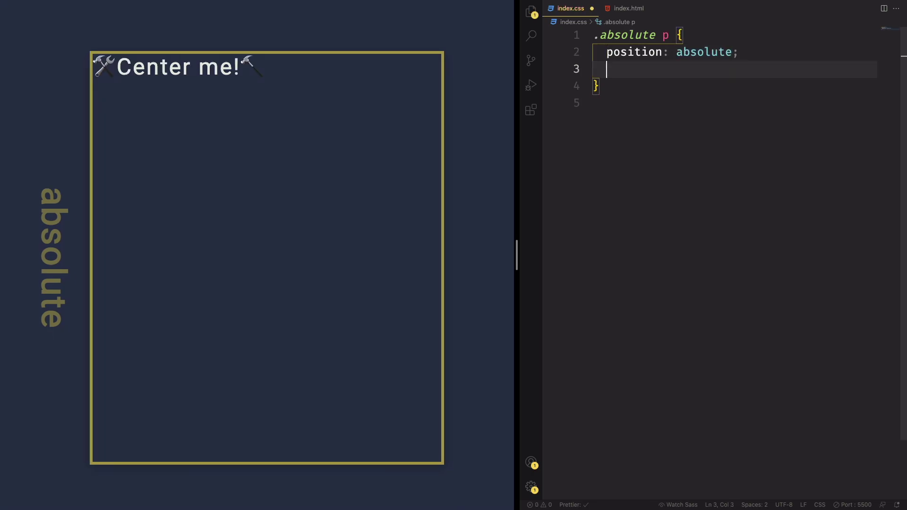
text(to)
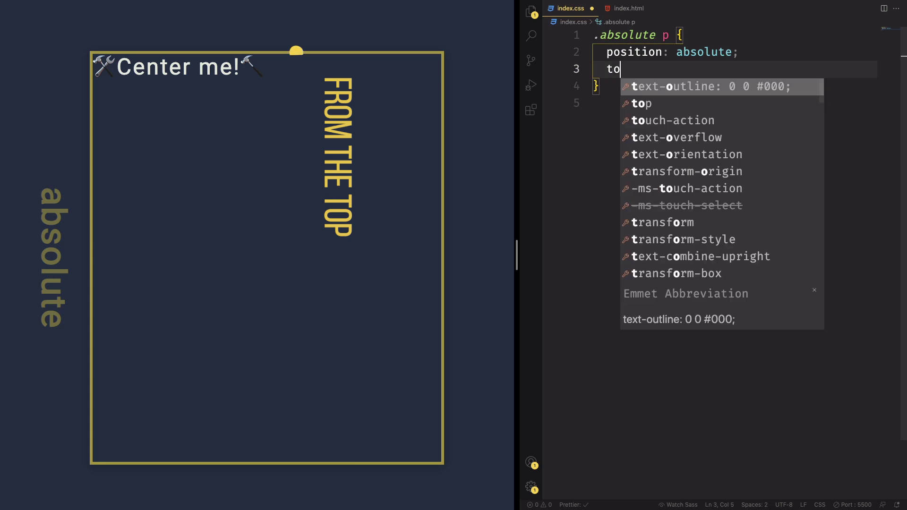
text(p: ;)
key(Left)
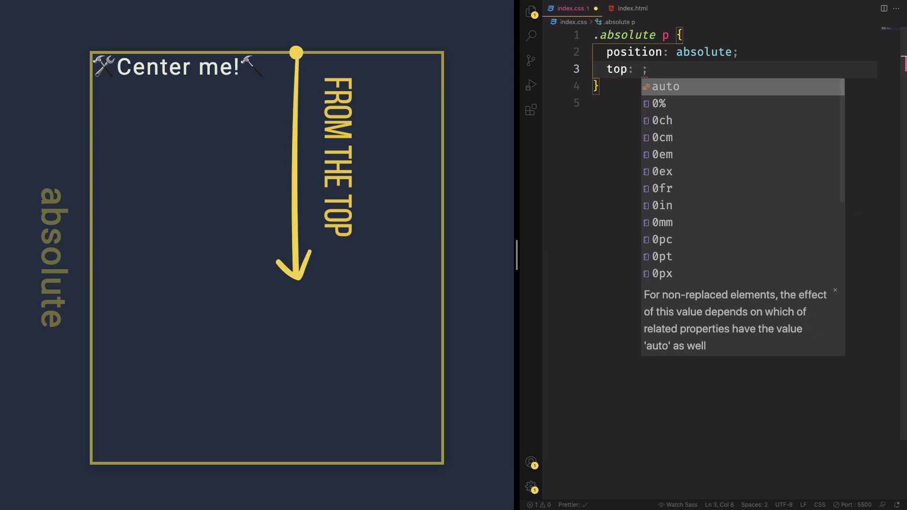
text(50)
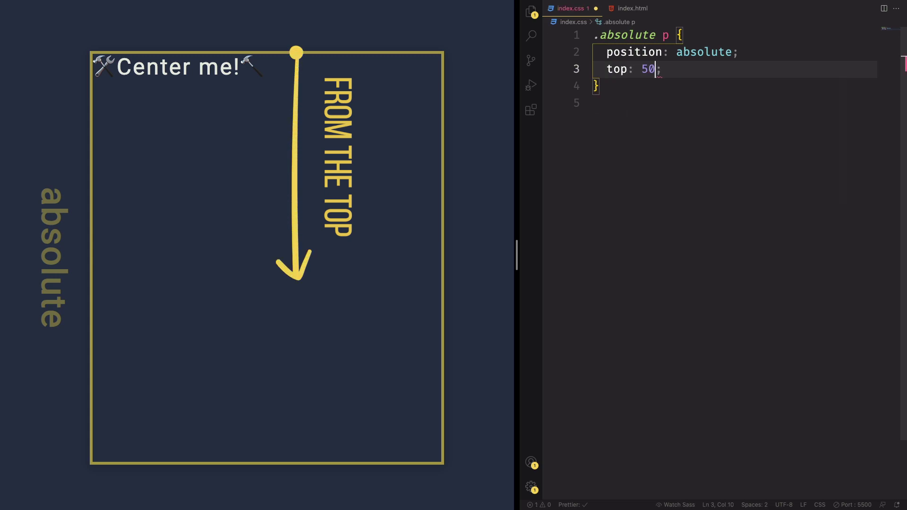
text(%)
key(Escape)
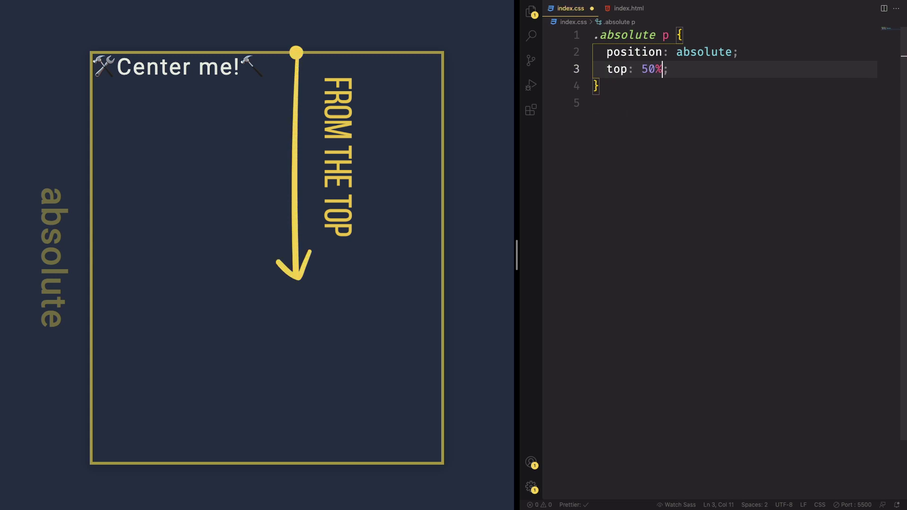
key(ctrl+s)
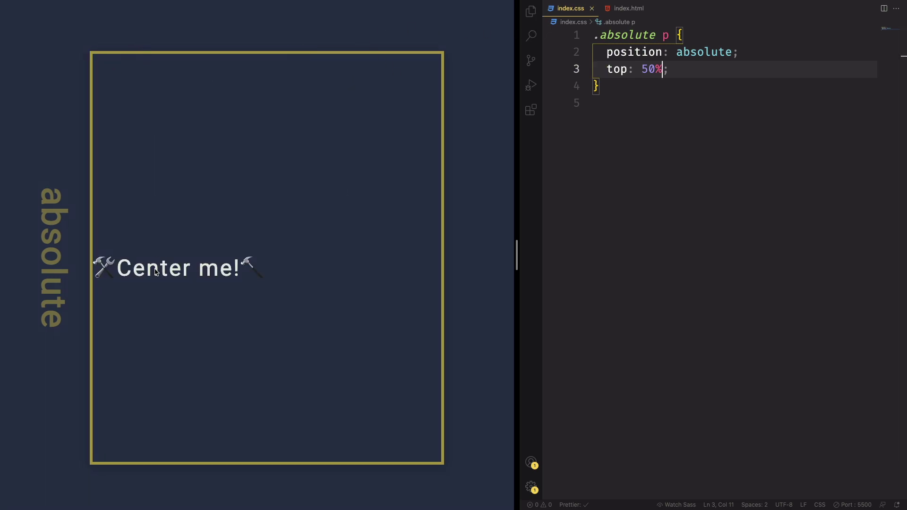
Add left: 50% and save, shifting the text right.
key(End)
key(Return)
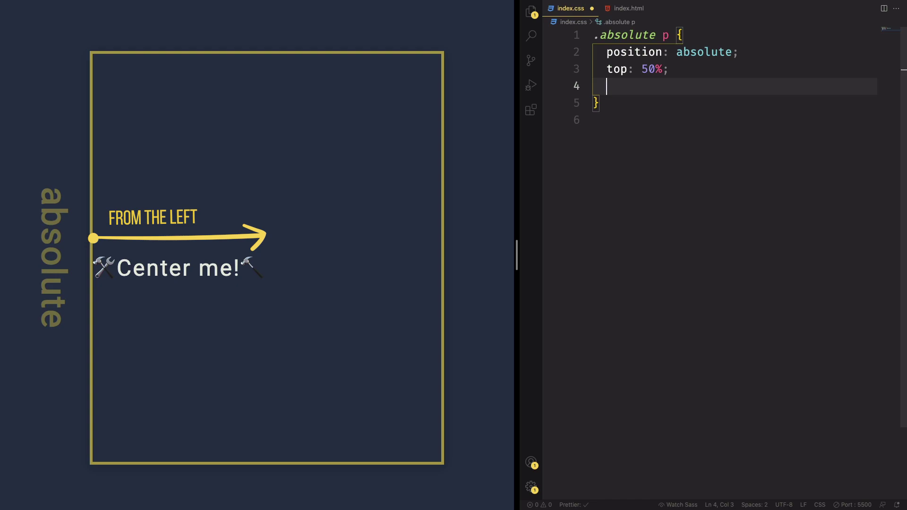
text(lef)
key(Tab)
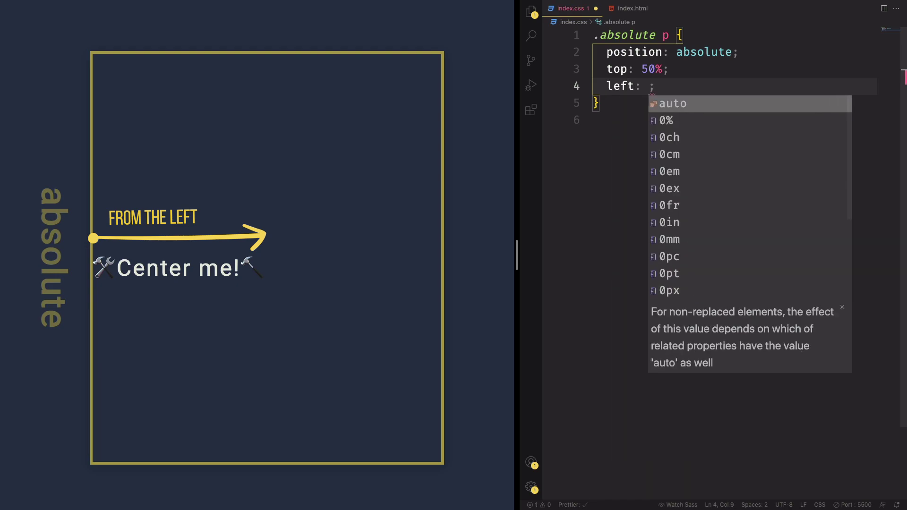
text(50%)
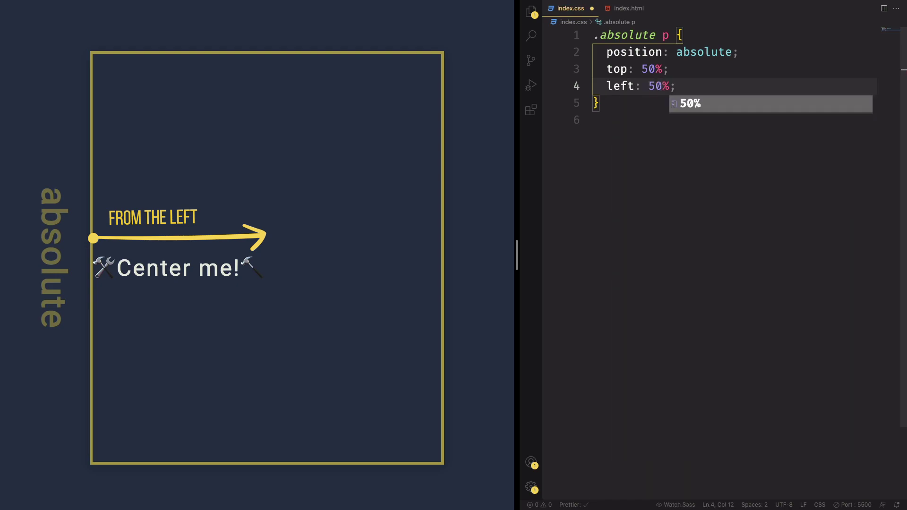
key(Escape)
key(ctrl+s)
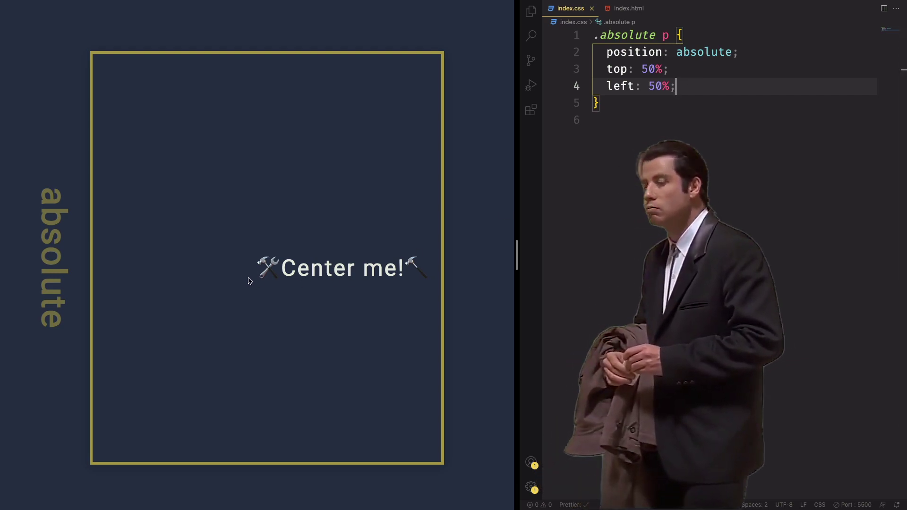
key(Return)
text(t)
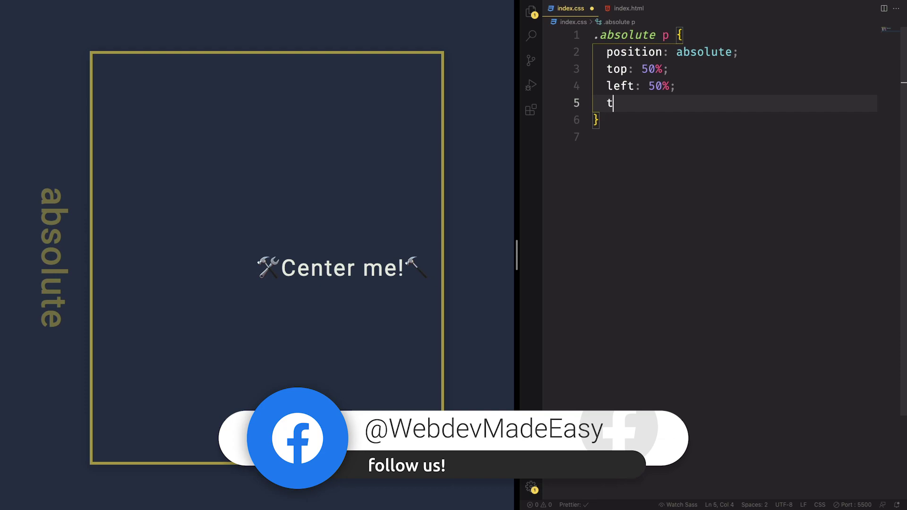
text(ransform: ;)
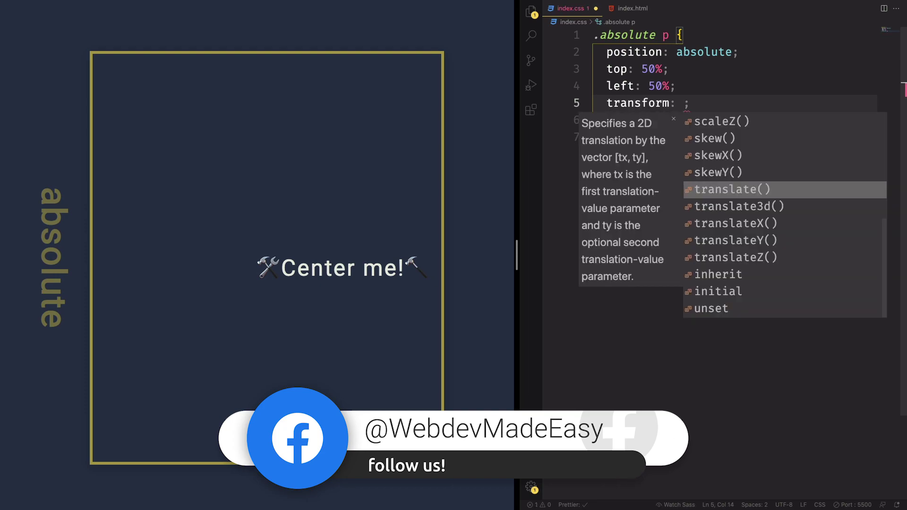
Add transform: translate(-50%, -50%) to .absolute p and save.
key(Return)
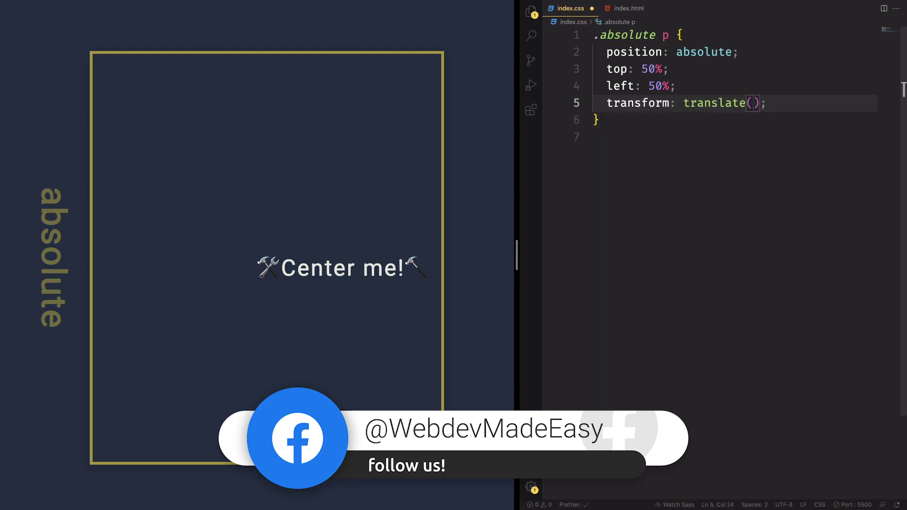
text(-50)
text(%, )
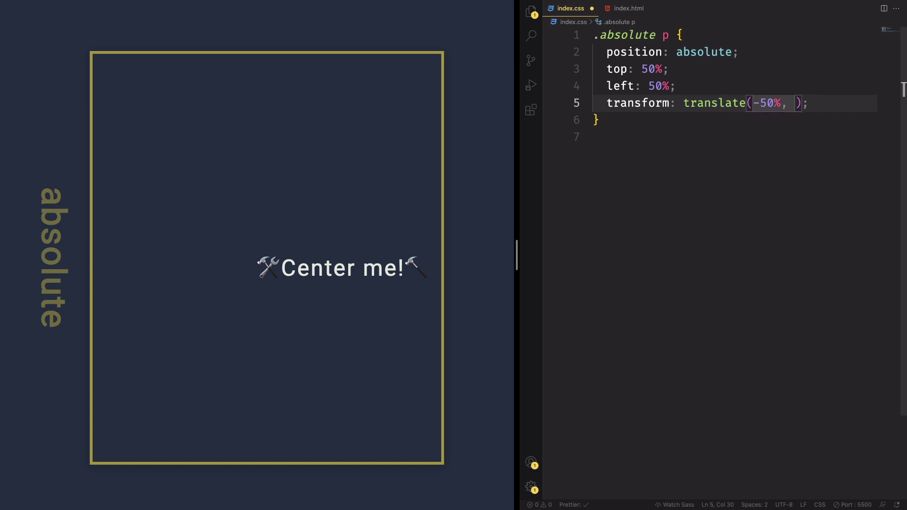
text(-50%)
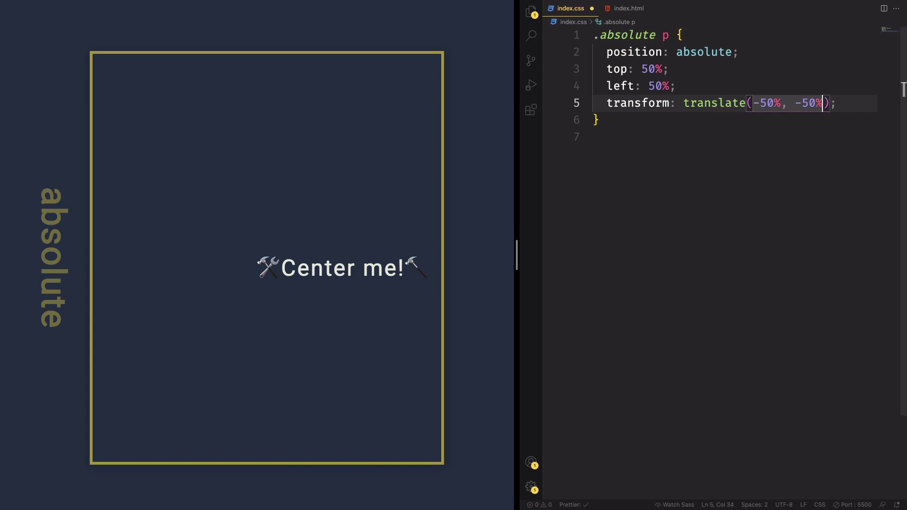
key(ctrl+s)
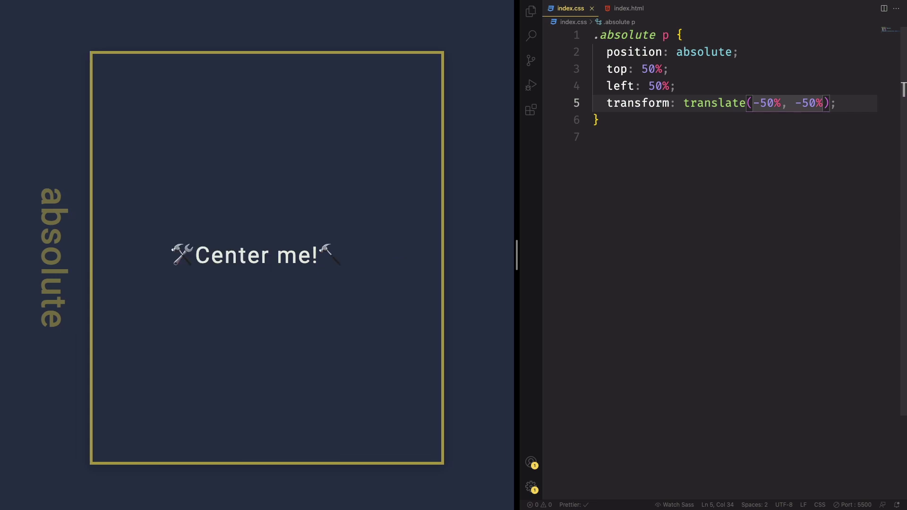
click(607, 191)
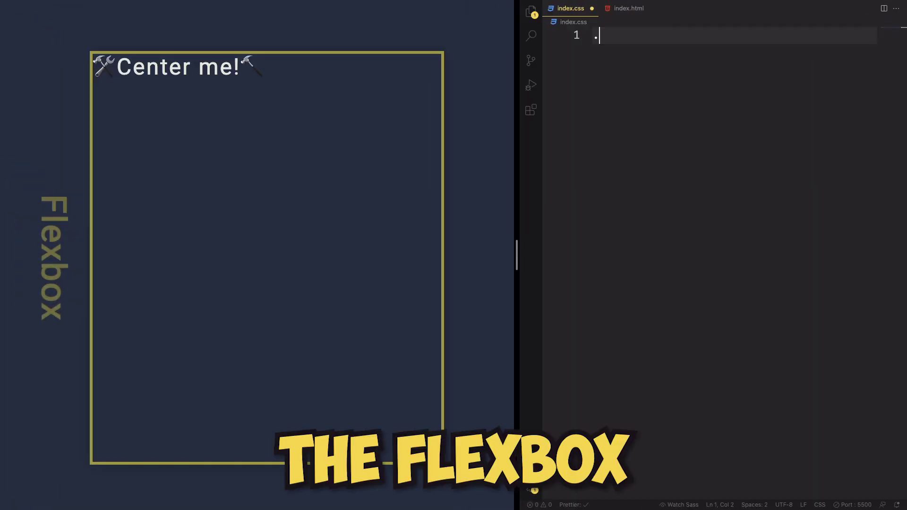
text(.flex {)
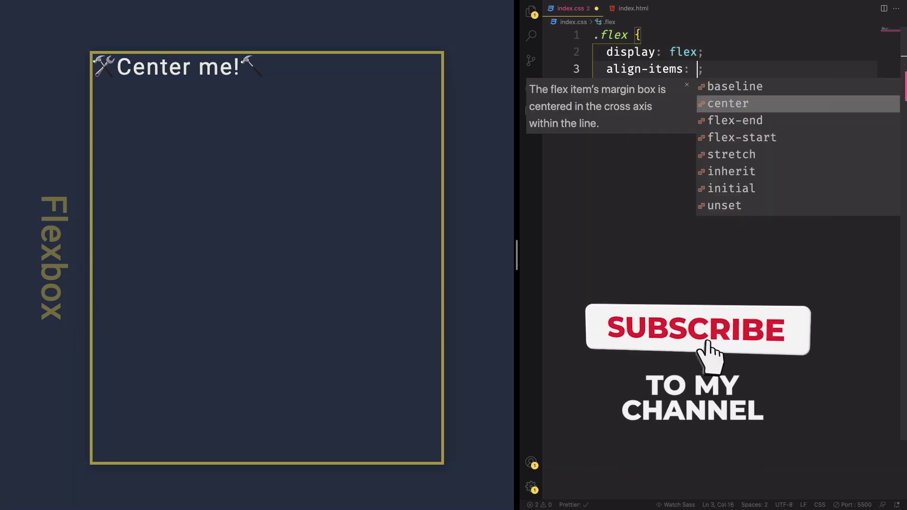
text(c)
key(Tab)
Give .flex align-items: center and justify-content: center, saving after each.
key(ctrl+s)
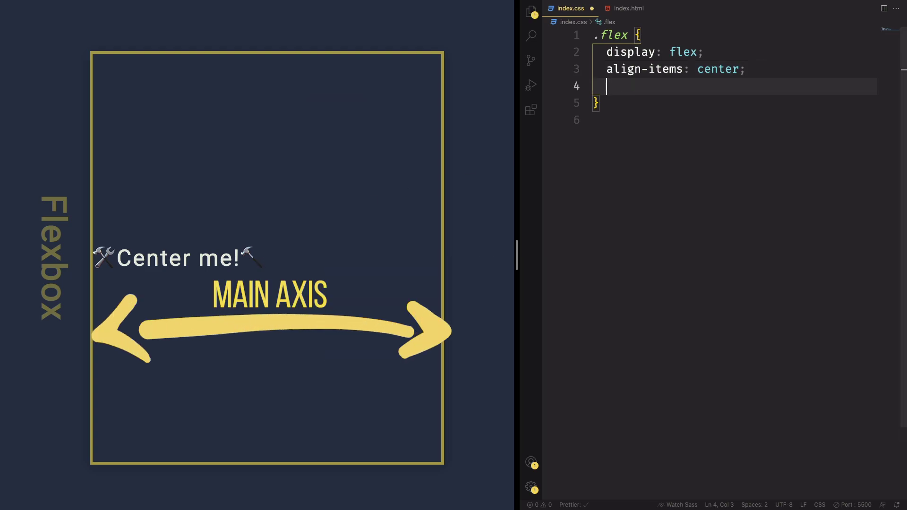
text(just)
key(Return)
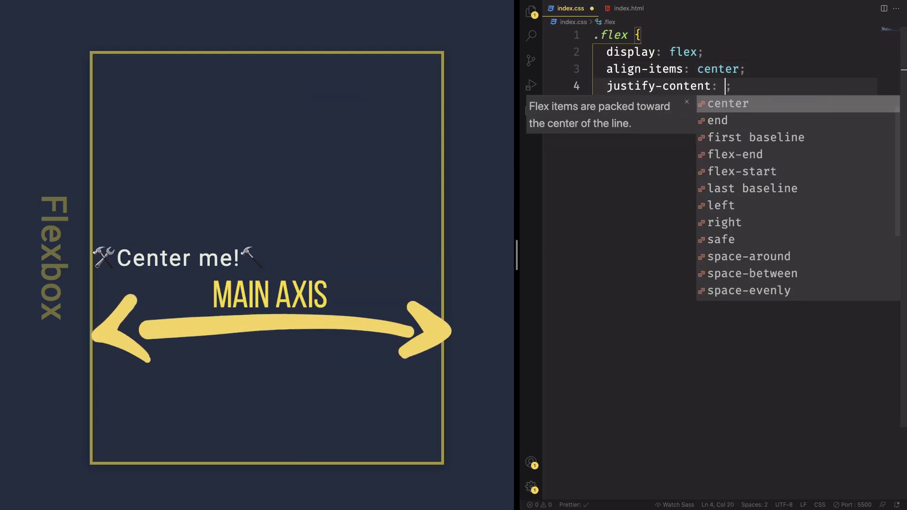
text(c)
key(Return)
key(ctrl+s)
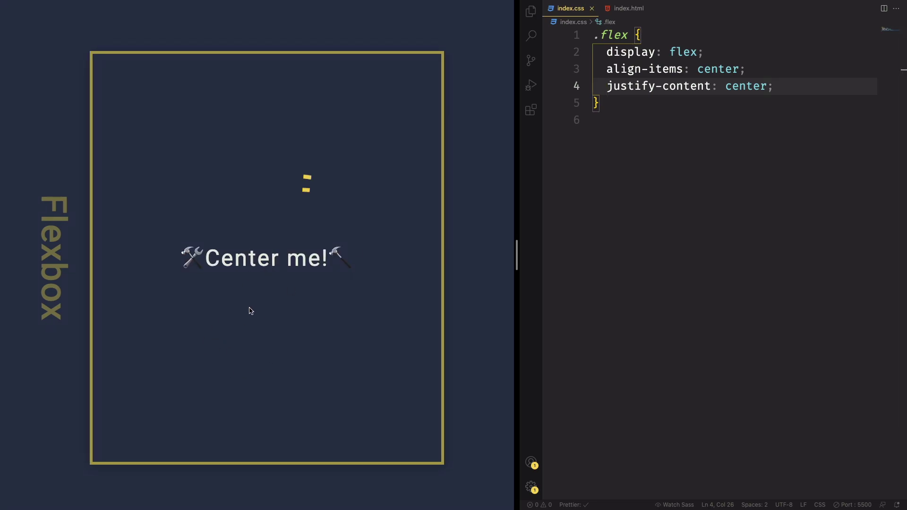
click(652, 113)
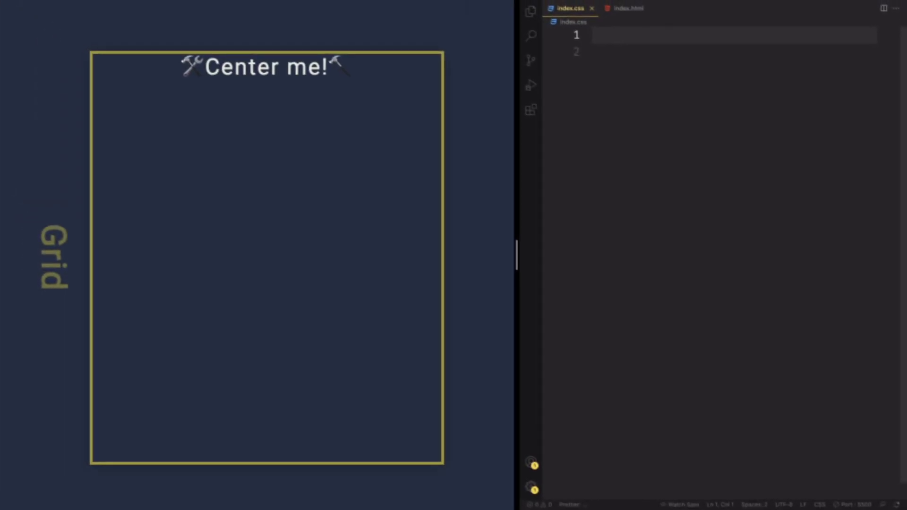
text(.grid)
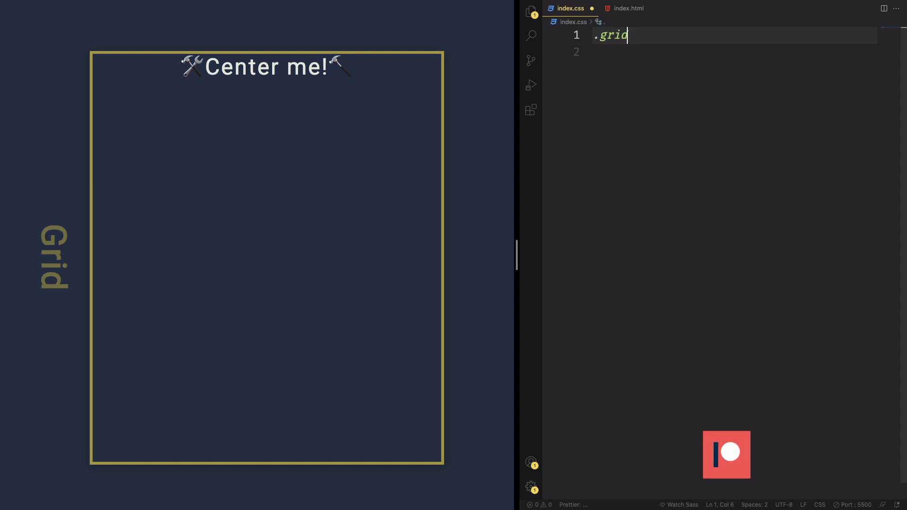
text({)
Give .grid display: grid and place-items: center, saving after each.
key(Return)
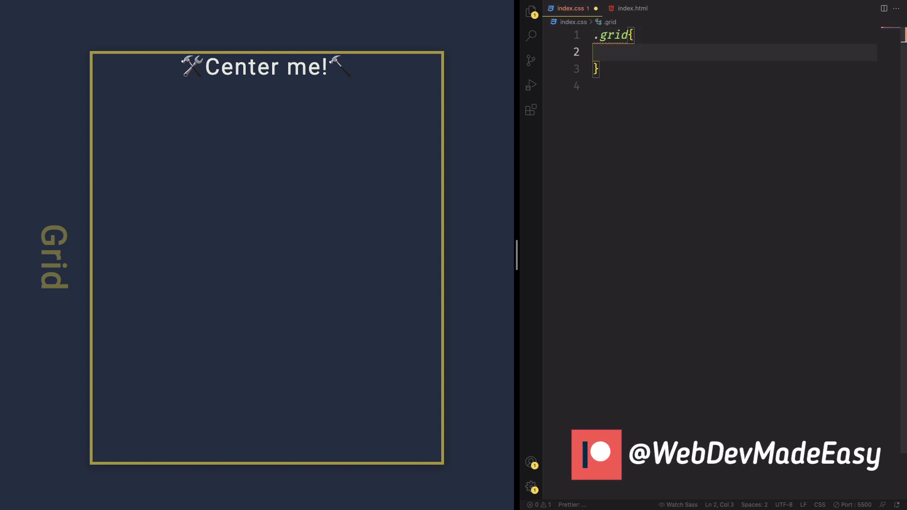
text(dis)
key(Return)
key(Return)
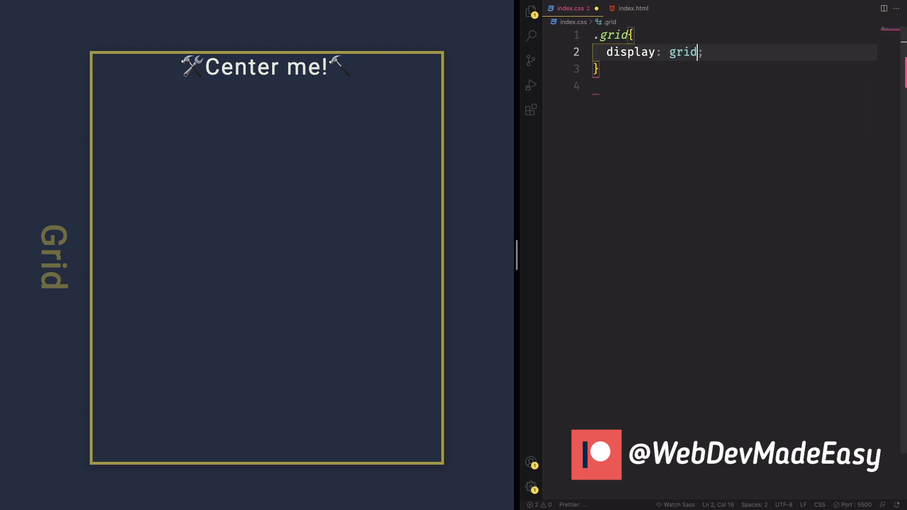
key(ctrl+s)
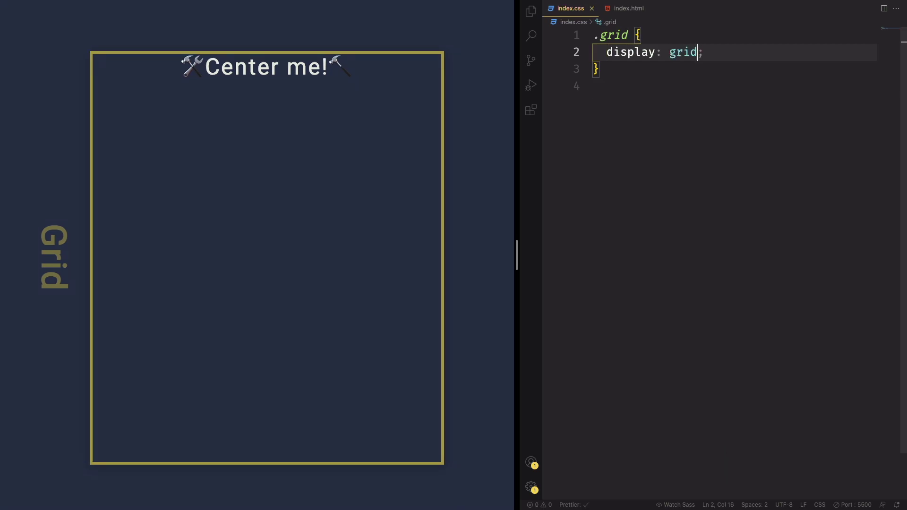
key(Return)
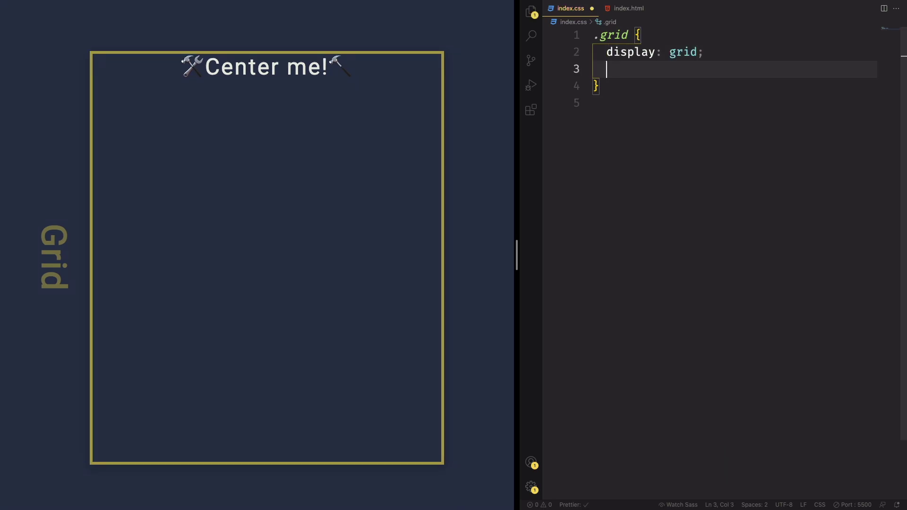
text(plac)
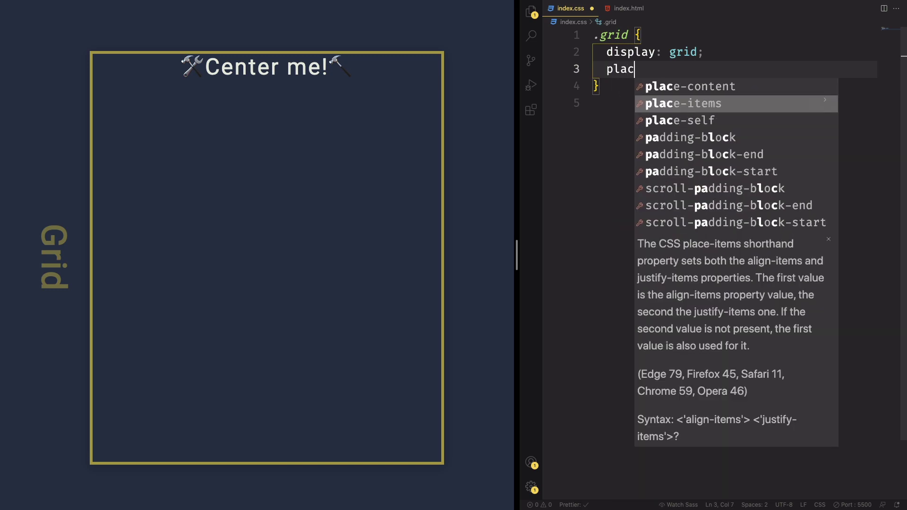
key(Return)
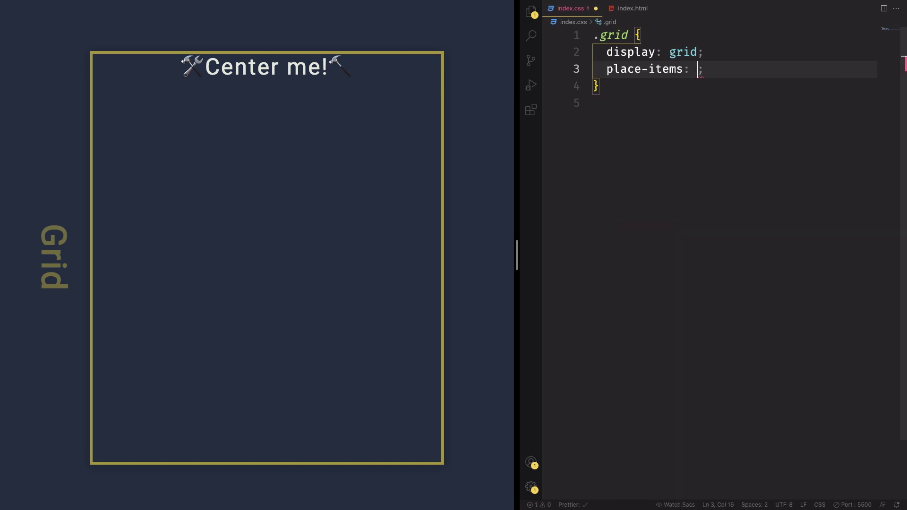
text(center)
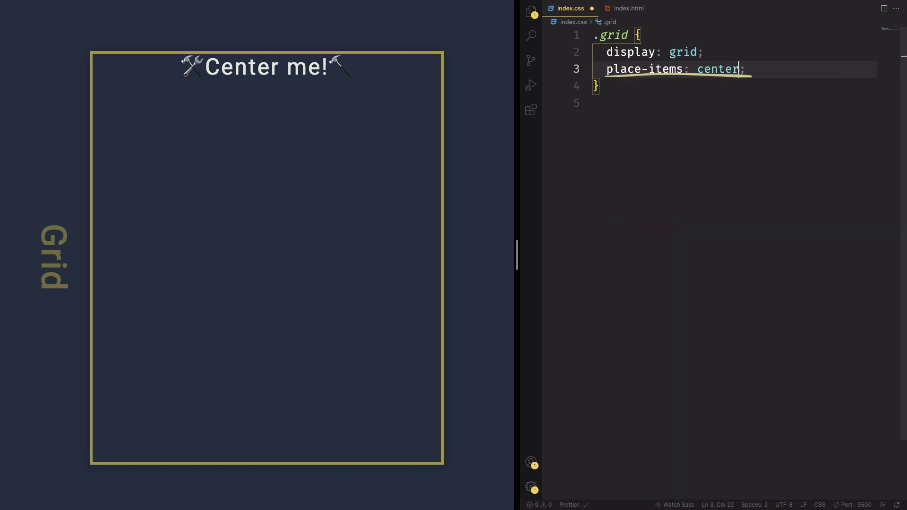
key(ctrl+s)
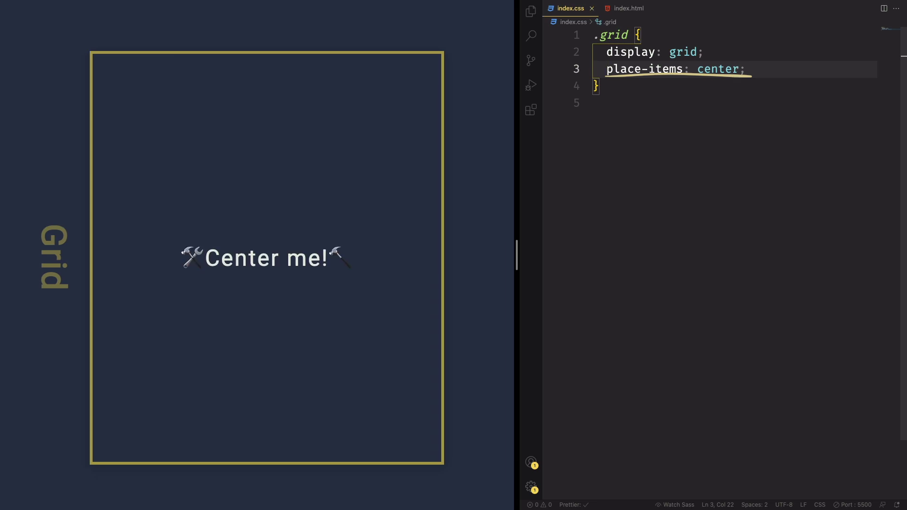